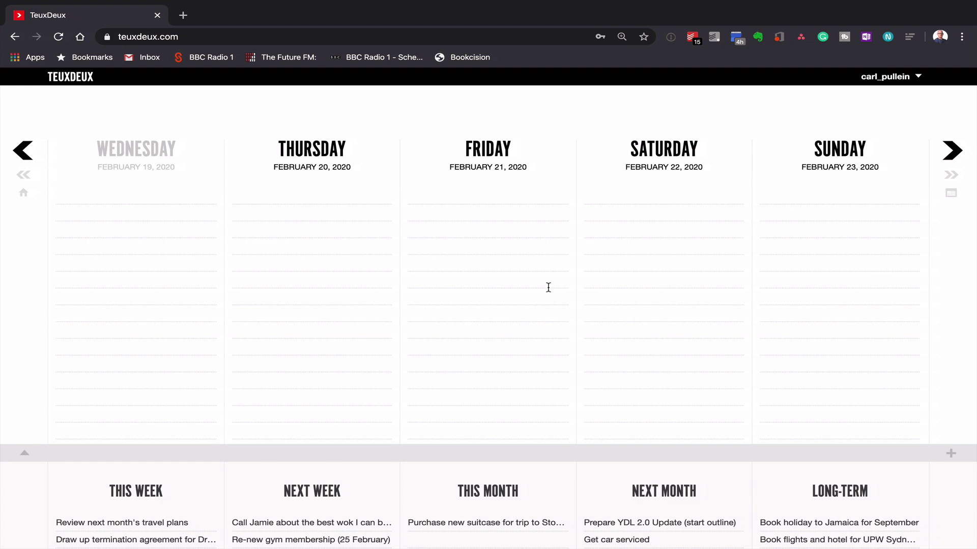
# Schedule the travel plans review for Friday and the termination agreement task for Thursday
pyautogui.scroll(-5, 548, 288)
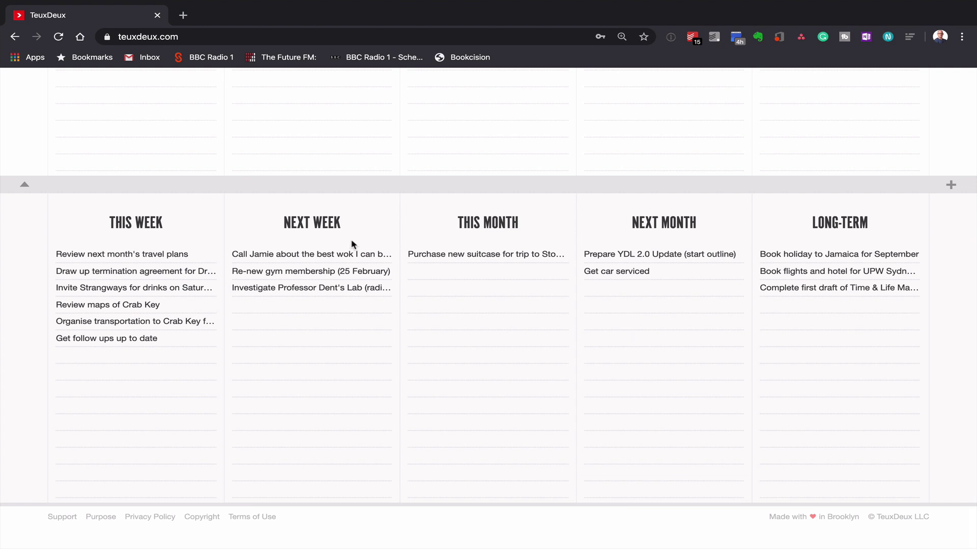
pyautogui.moveTo(526, 225)
pyautogui.scroll(5, 695, 327)
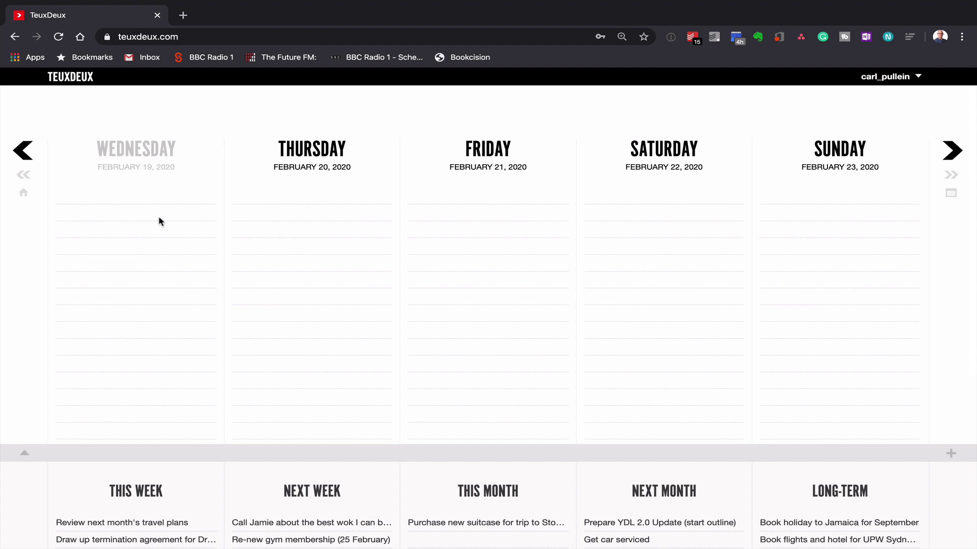
pyautogui.scroll(-3, 160, 221)
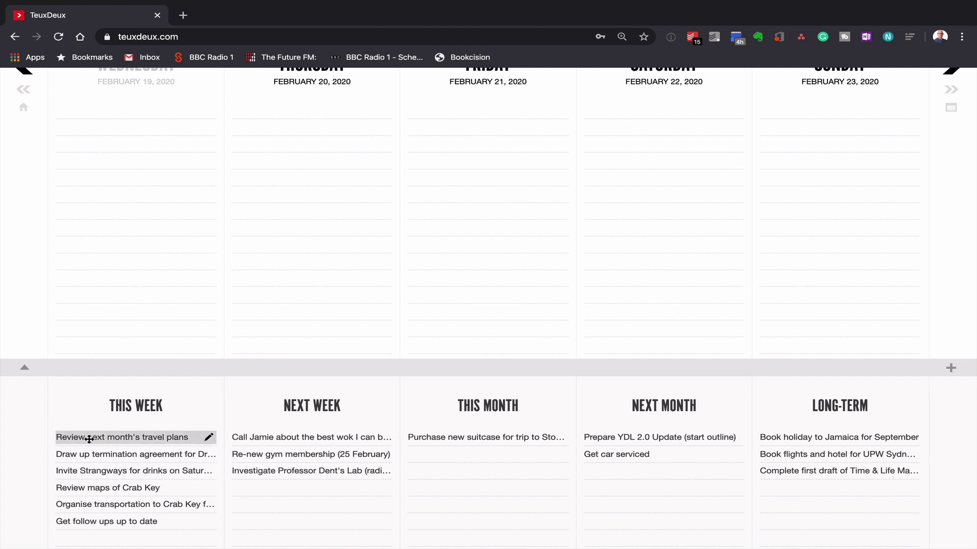
pyautogui.moveTo(89, 439); pyautogui.dragTo(449, 150)
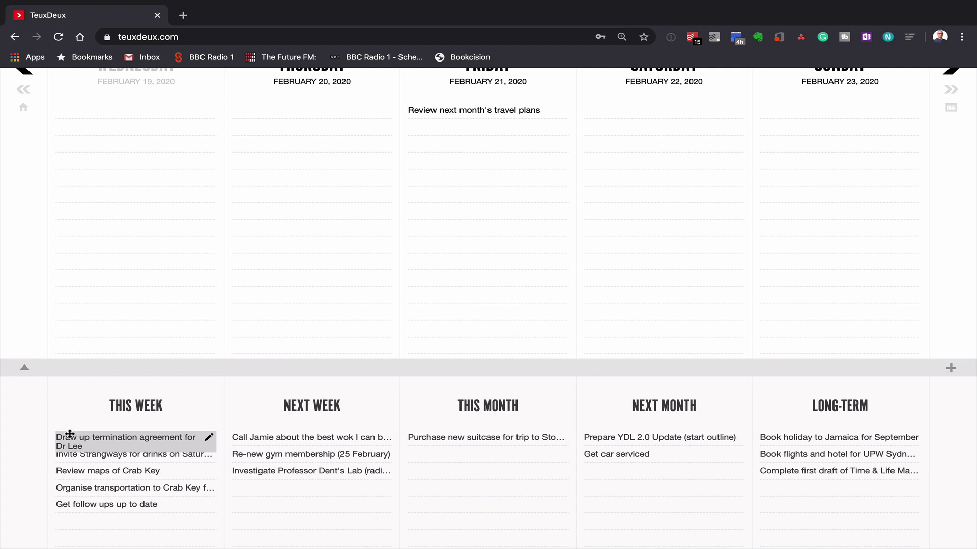
pyautogui.moveTo(70, 433)
pyautogui.mouseDown()
pyautogui.moveTo(358, 218)
pyautogui.moveTo(310, 195)
pyautogui.moveTo(219, 189)
pyautogui.mouseUp()
# Put the drinks invitation on Thursday, both Crab Key tasks on Saturday, and 'Get follow ups up to date' on Friday
pyautogui.scroll(-3, 204, 361)
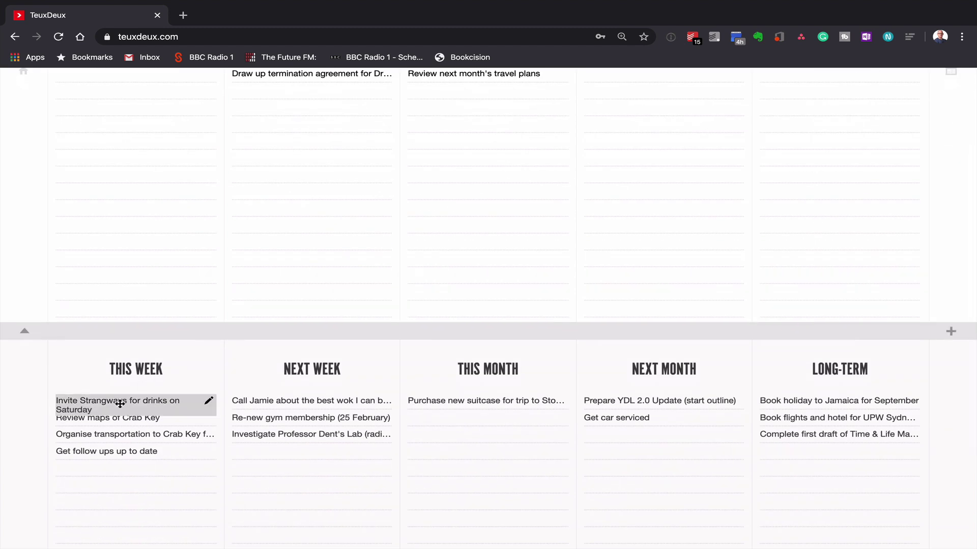
pyautogui.moveTo(120, 404); pyautogui.dragTo(319, 185)
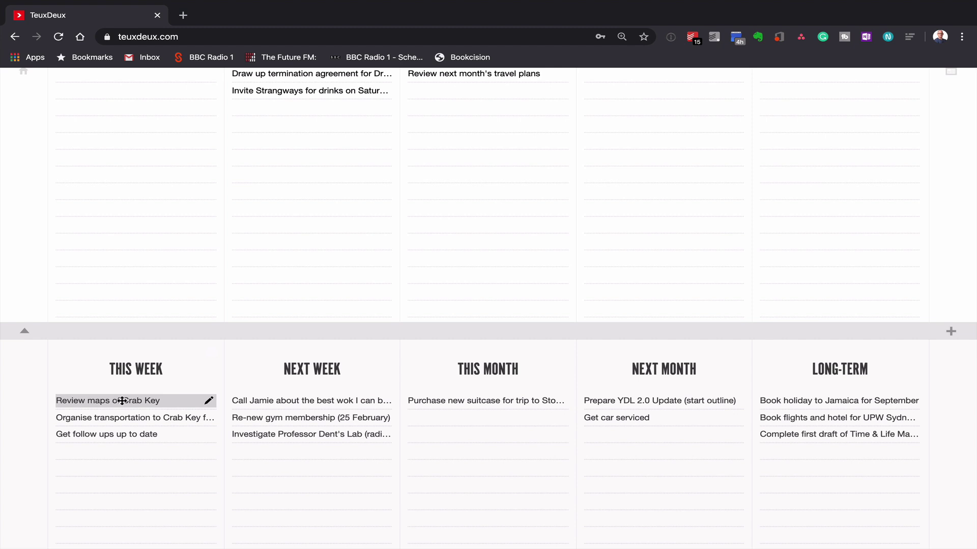
pyautogui.moveTo(122, 400); pyautogui.dragTo(618, 147)
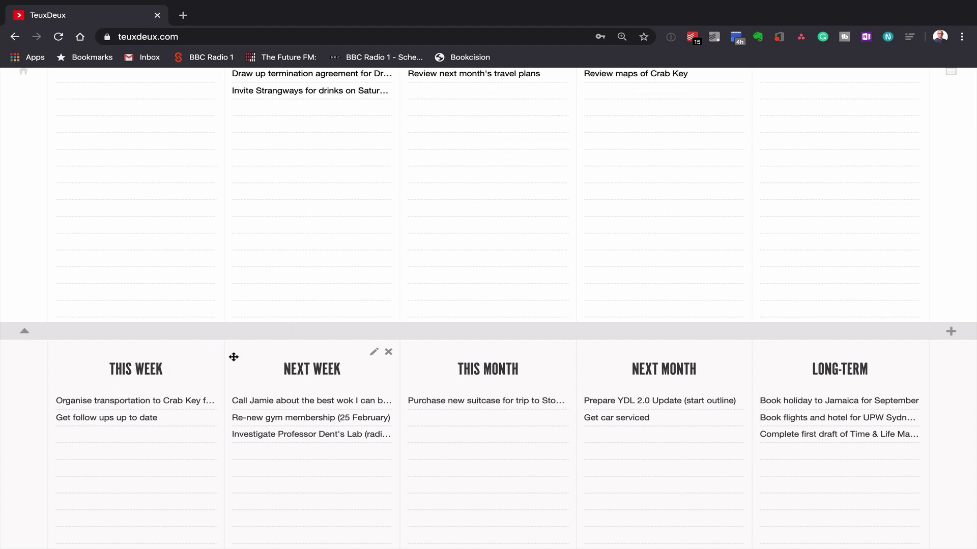
pyautogui.moveTo(130, 402); pyautogui.dragTo(646, 164)
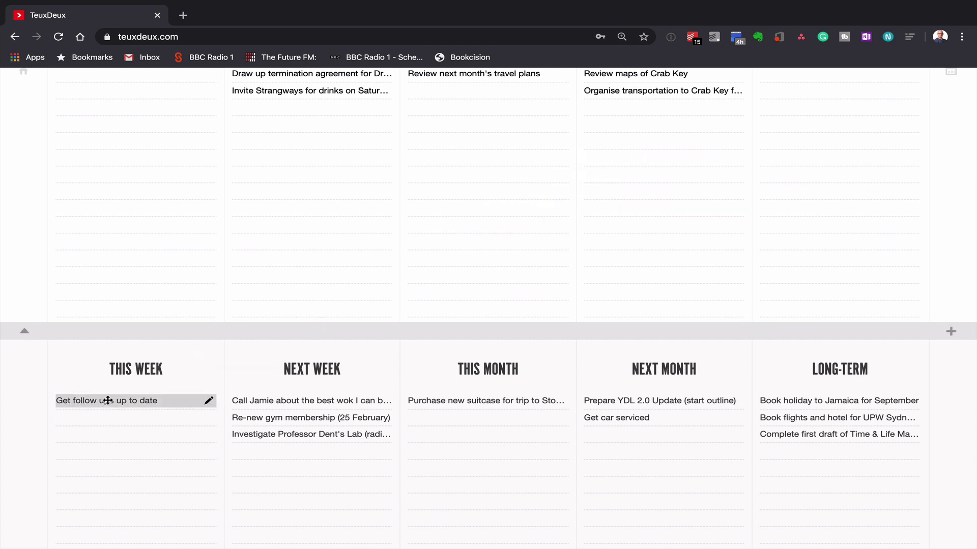
pyautogui.moveTo(105, 403); pyautogui.dragTo(452, 186)
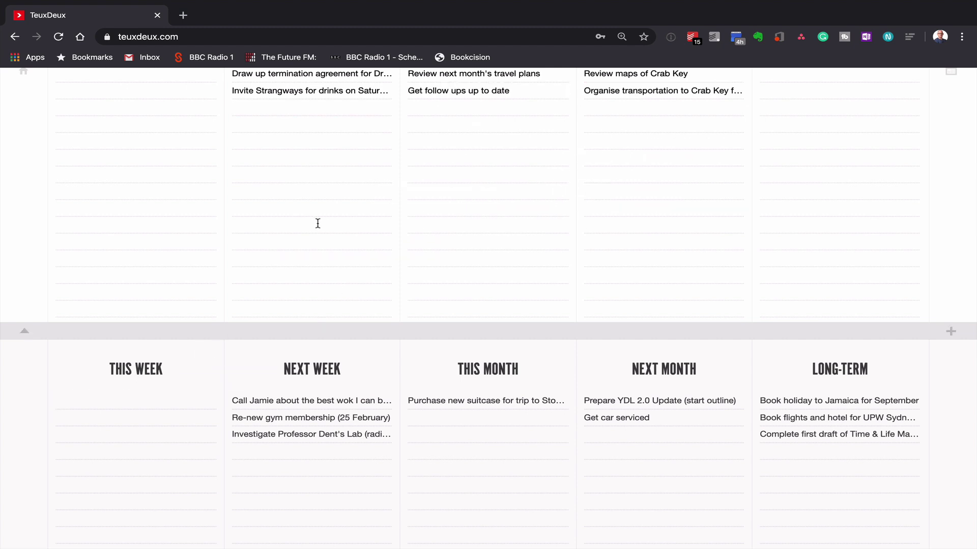
pyautogui.scroll(3, 316, 223)
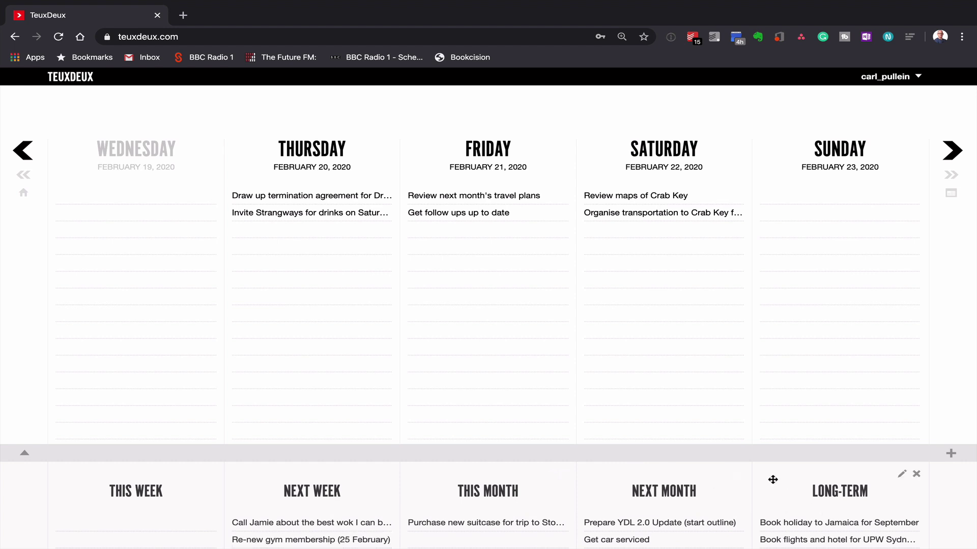
# Create a new list titled 'PROJECT LIST' beside the Long-Term list
pyautogui.scroll(-3, 542, 470)
pyautogui.scroll(-2, 542, 470)
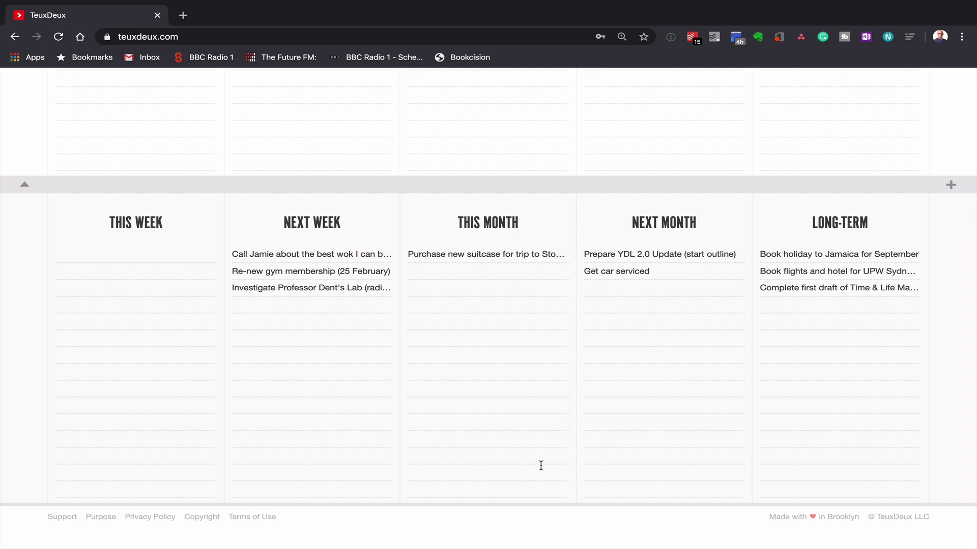
pyautogui.click(950, 186)
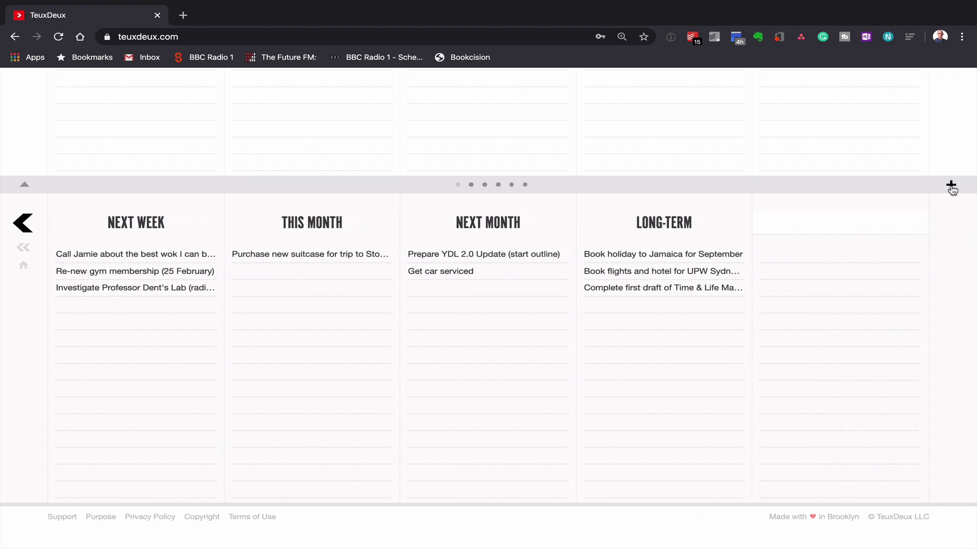
pyautogui.write('PROJECT LIST')
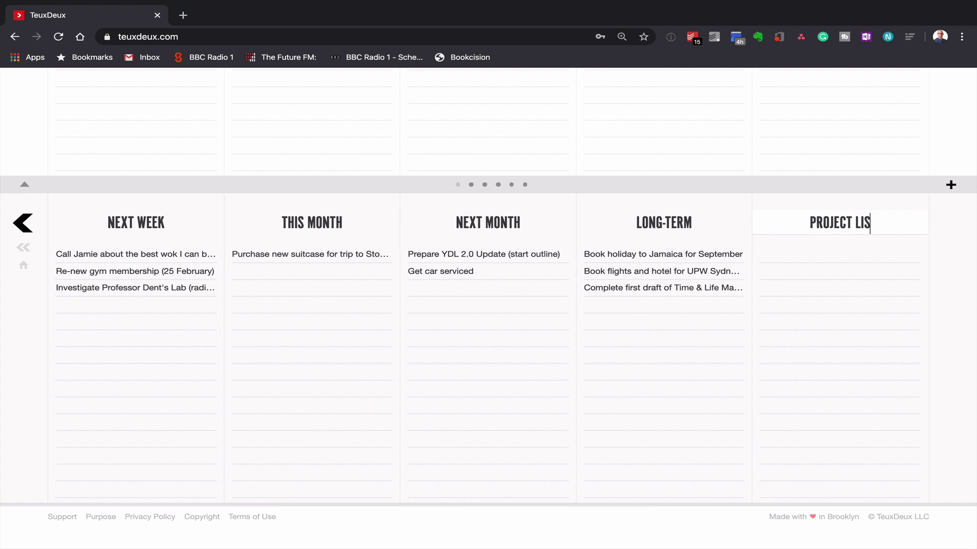
pyautogui.press('Return')
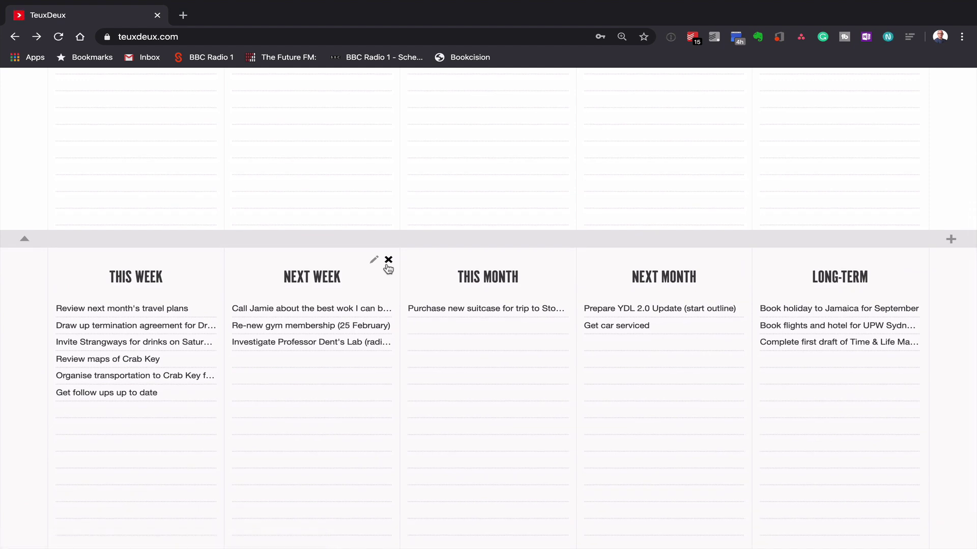
# Move 'Review next month's travel plans' and the termination agreement task onto Thursday, February 20
pyautogui.scroll(5, 388, 268)
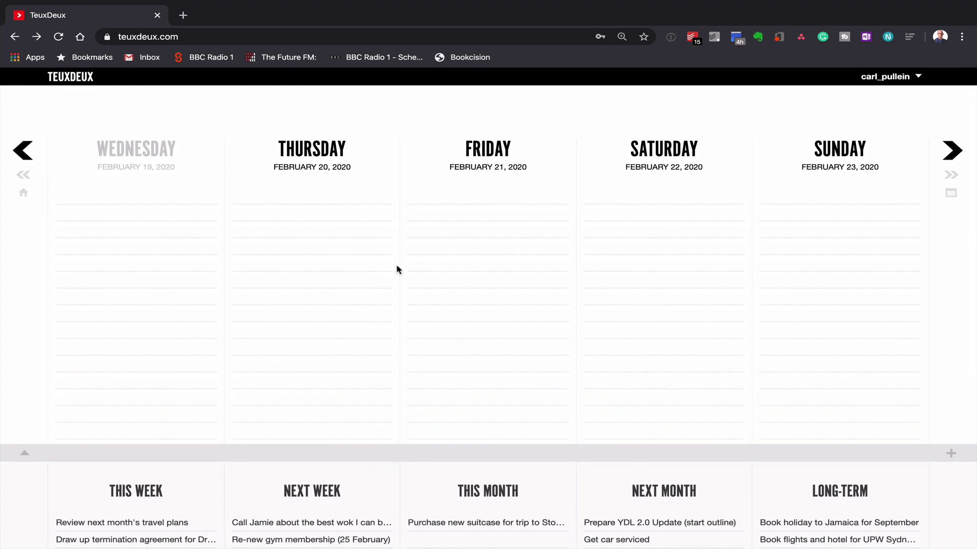
pyautogui.hscroll(5, 390, 266)
pyautogui.scroll(-3, 390, 267)
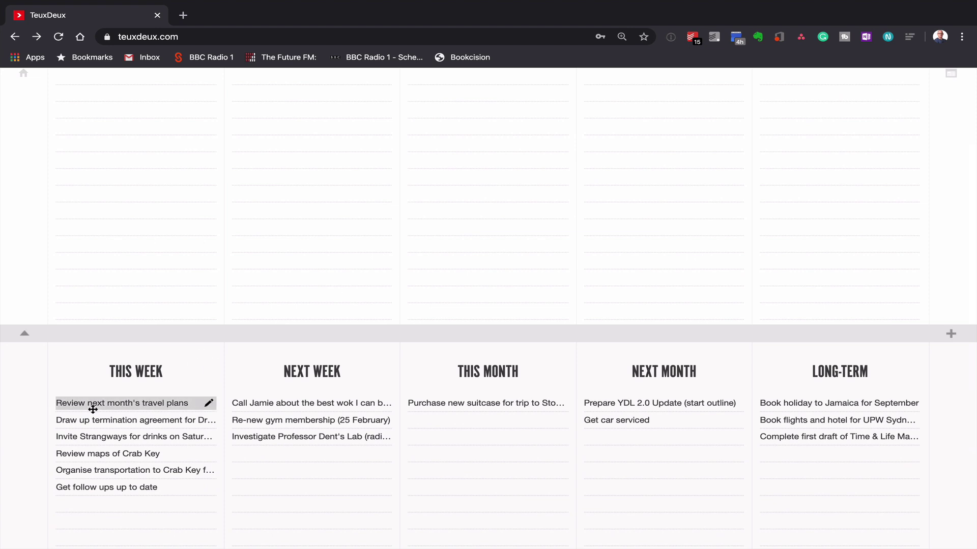
pyautogui.moveTo(168, 402); pyautogui.dragTo(297, 256)
pyautogui.scroll(3, 150, 382)
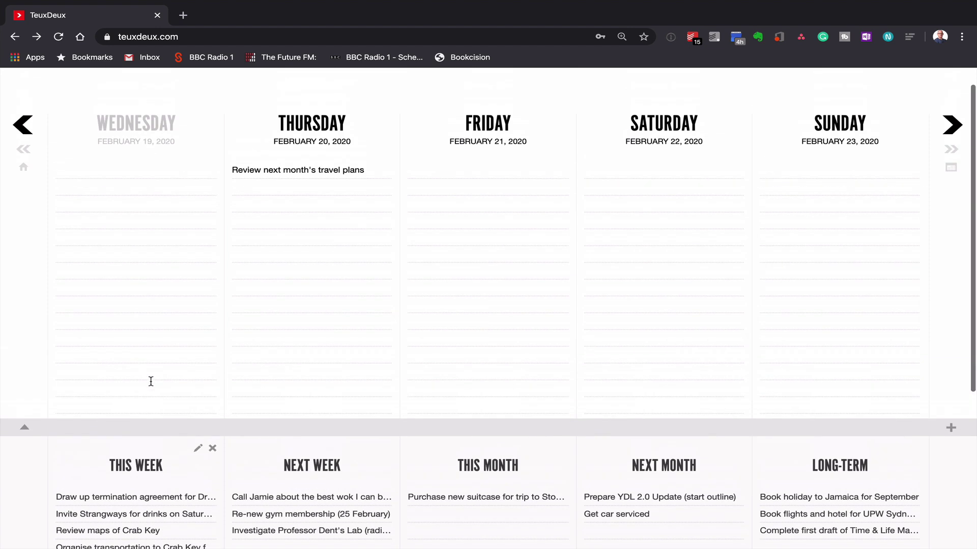
pyautogui.scroll(-1, 150, 381)
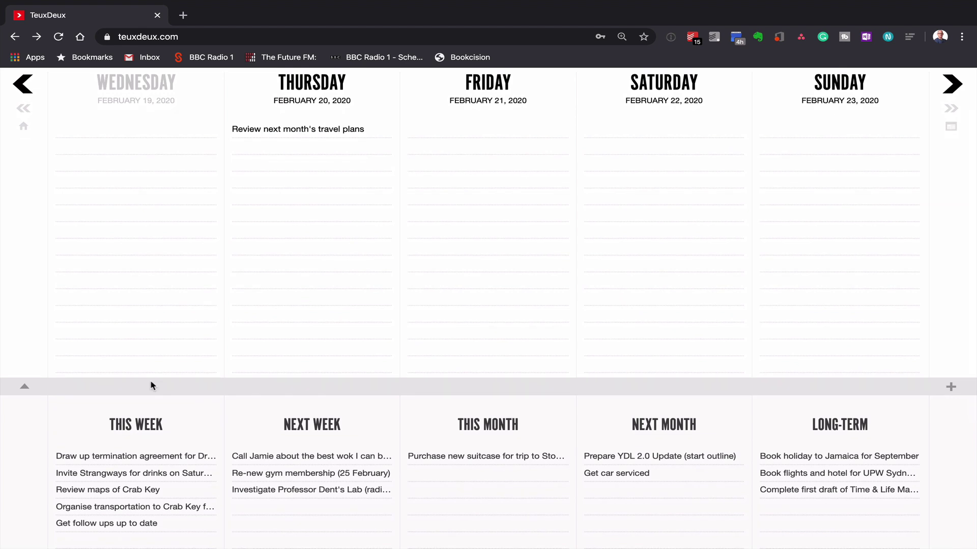
pyautogui.moveTo(86, 456); pyautogui.dragTo(249, 336)
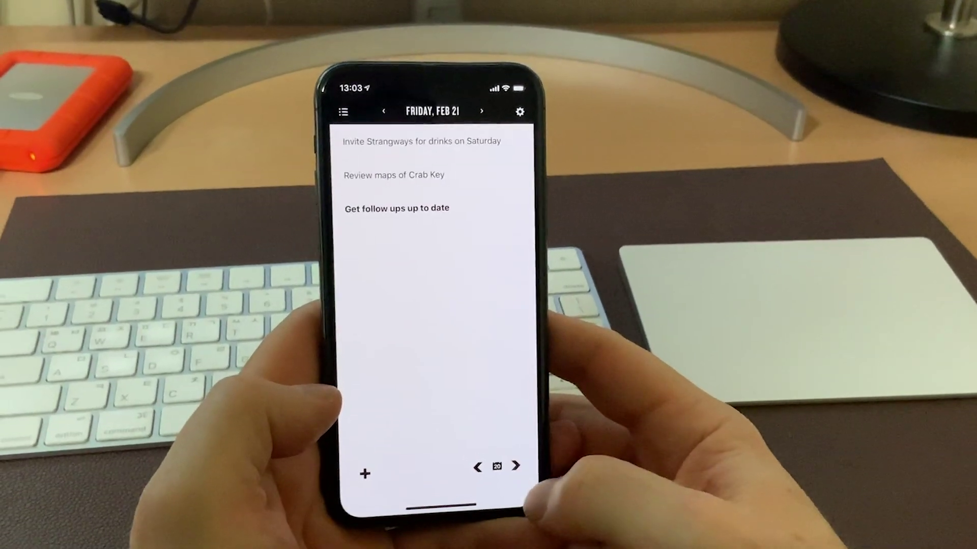
# On the iPhone app, go back to Thursday, Feb 20, then open and close the list overview
pyautogui.click(477, 467)
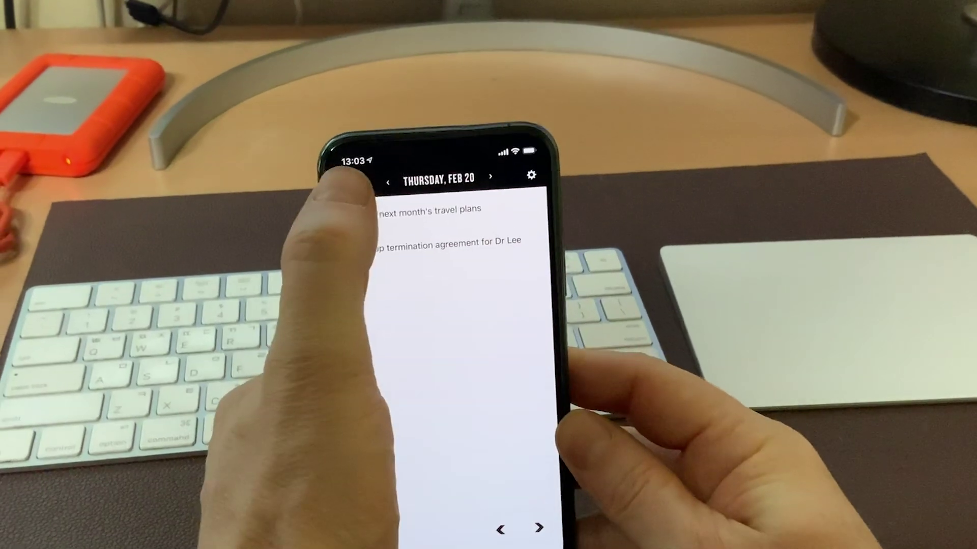
pyautogui.click(374, 107)
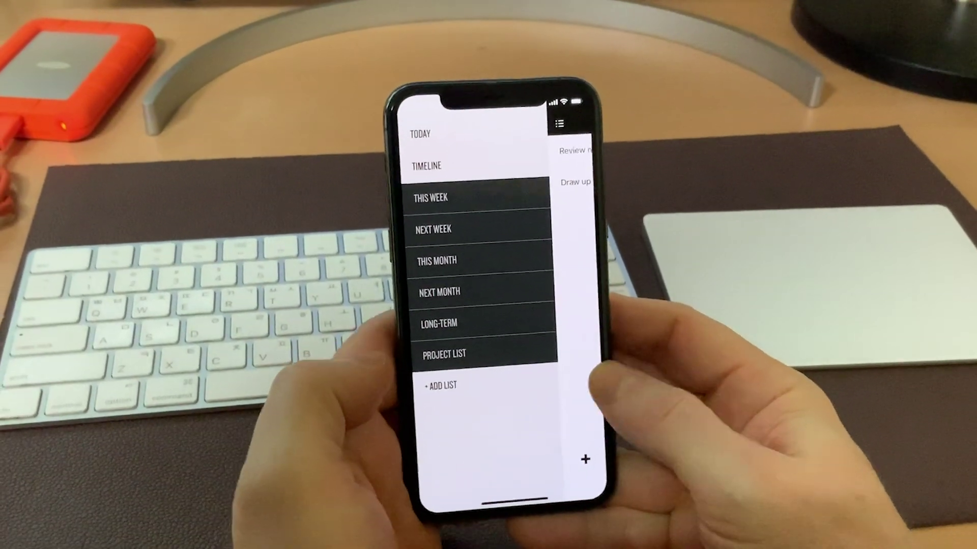
pyautogui.click(580, 285)
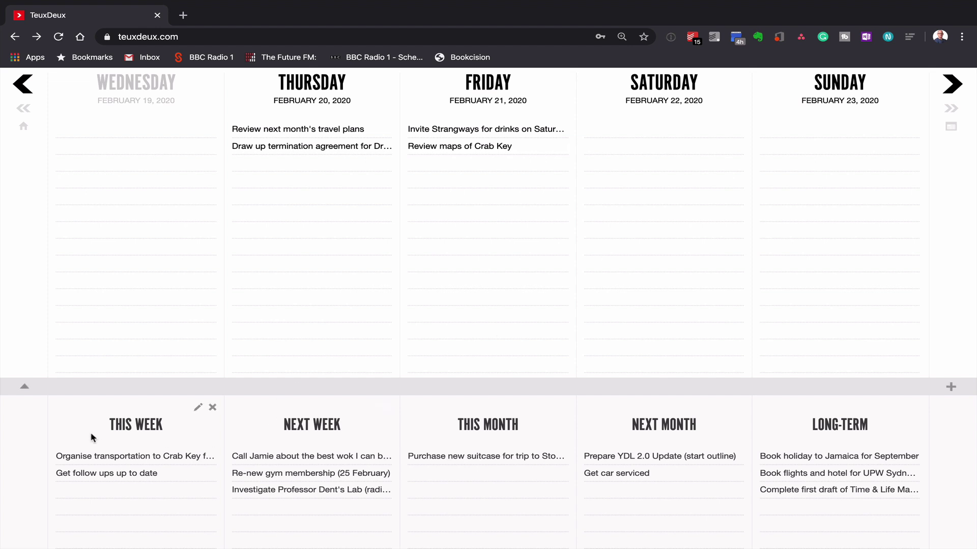
# Put the Crab Key transportation task on Saturday and 'Get follow ups up to date' on Friday
pyautogui.moveTo(88, 452); pyautogui.dragTo(615, 223)
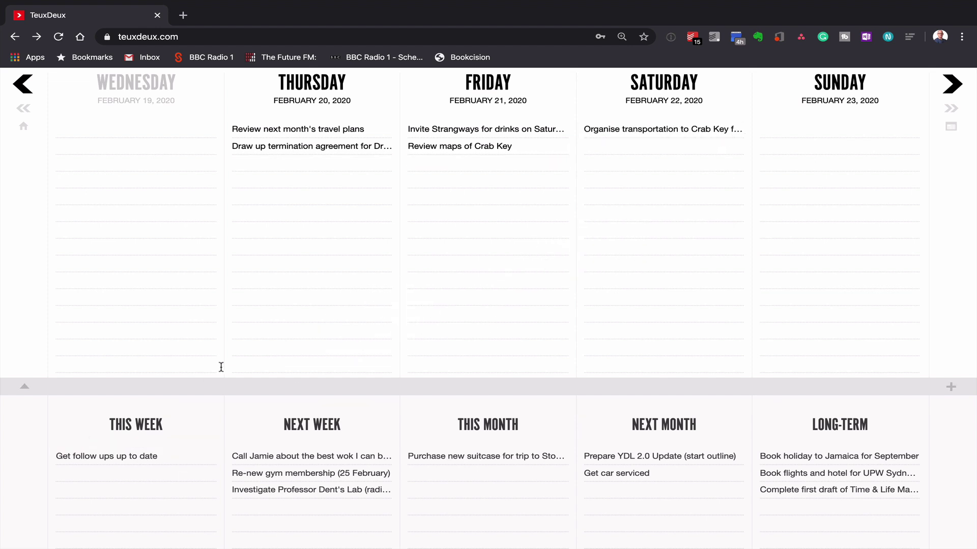
pyautogui.moveTo(90, 450); pyautogui.dragTo(437, 228)
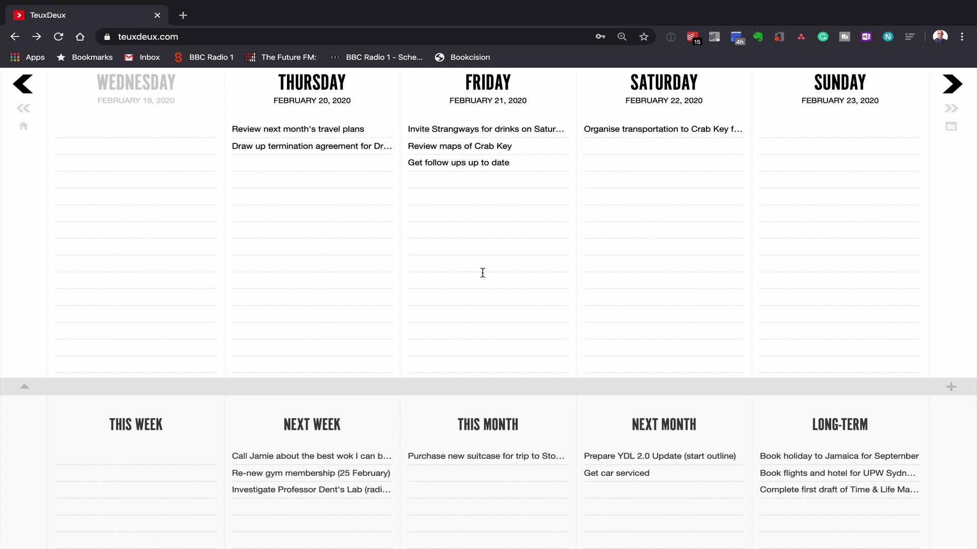
pyautogui.scroll(2, 483, 273)
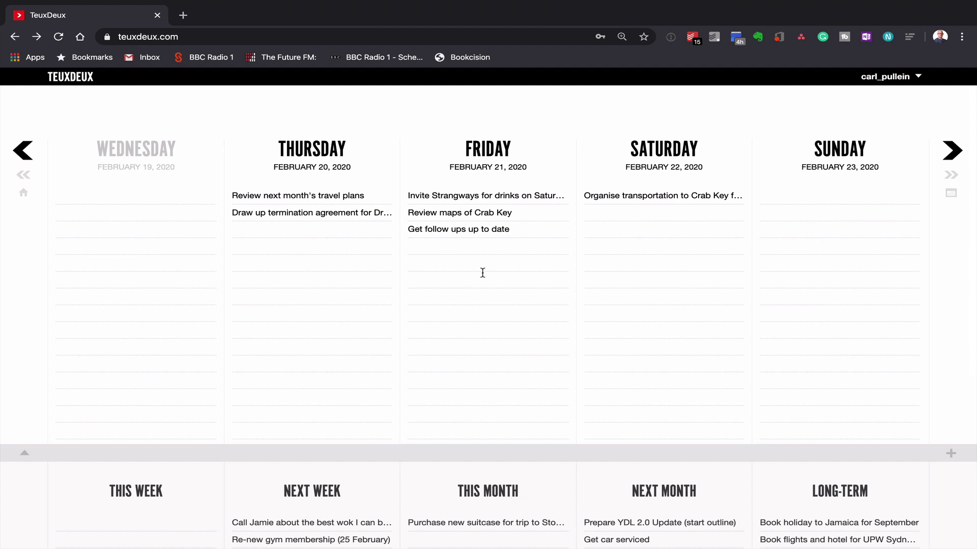
# Check off 'Review next month's travel plans' and the termination agreement task on Thursday
pyautogui.click(300, 197)
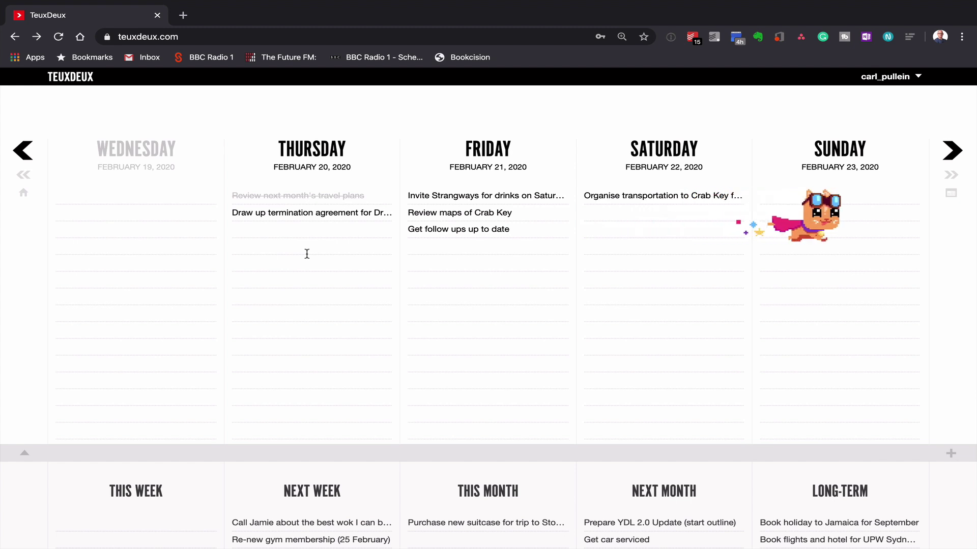
pyautogui.click(286, 214)
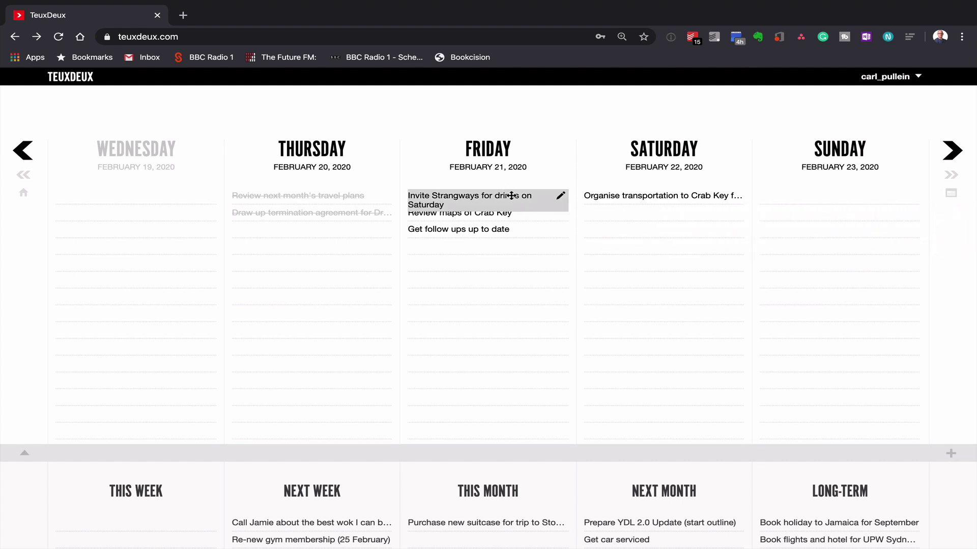
# Wrap Friday's 'Get follow ups up to date' in ** markdown so it displays bold
pyautogui.click(560, 229)
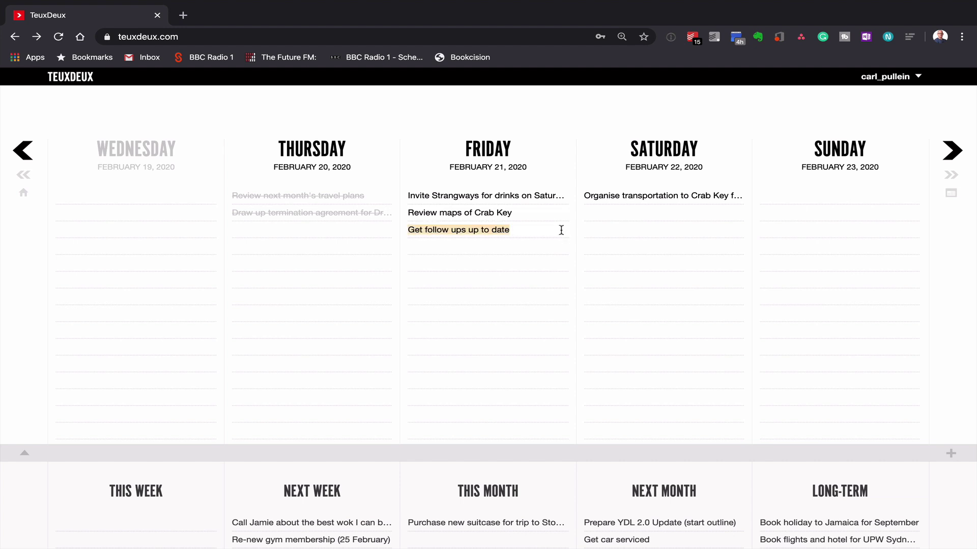
pyautogui.press('Left')
pyautogui.write('!!')
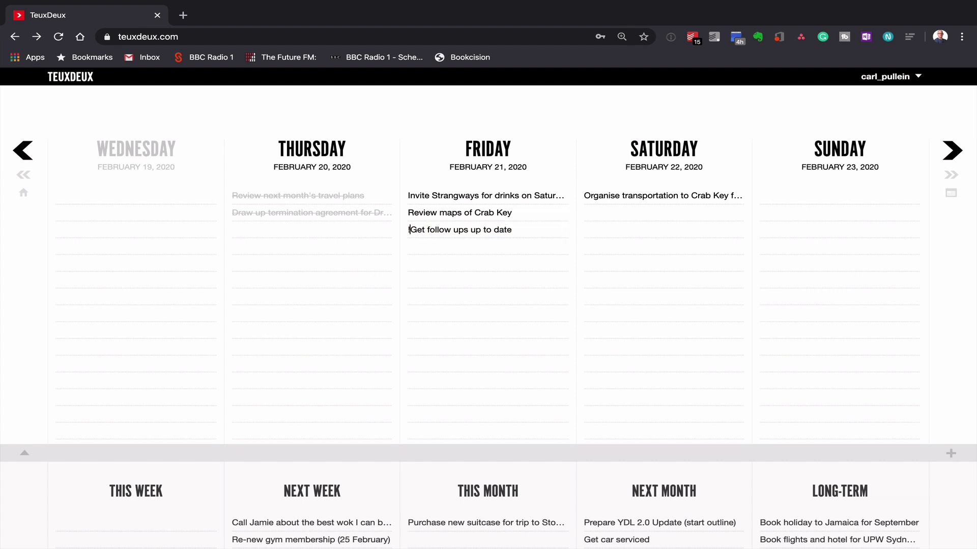
pyautogui.press('BackSpace')
pyautogui.press('BackSpace')
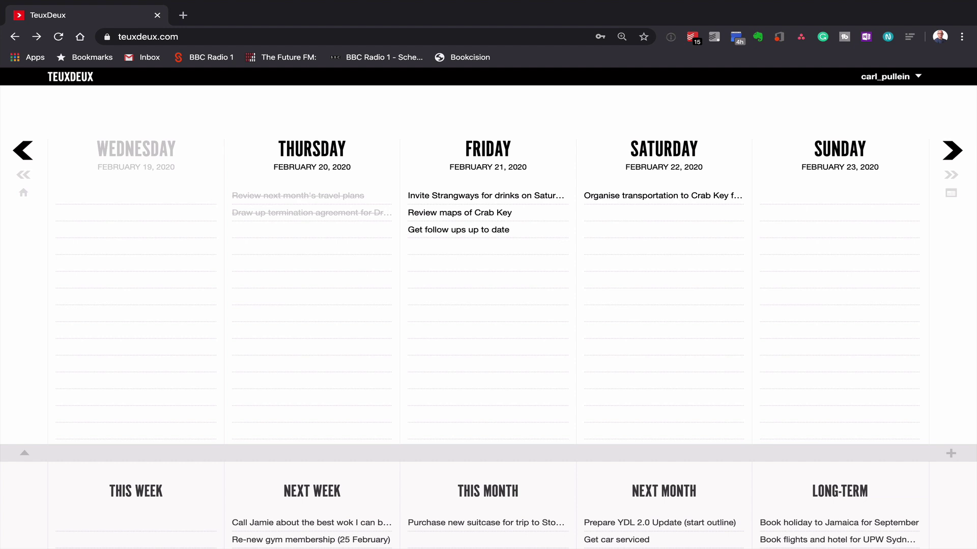
pyautogui.write('**')
pyautogui.click(534, 228)
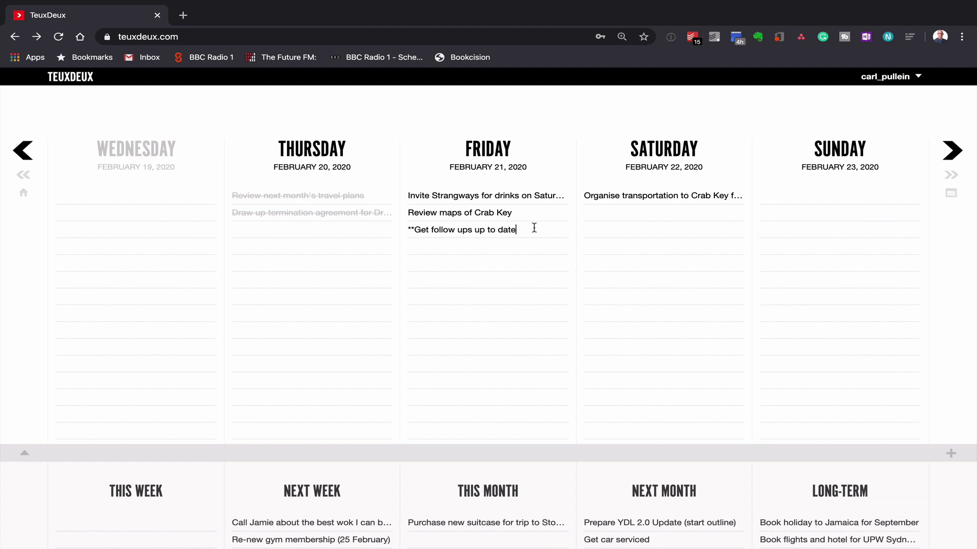
pyautogui.write('**')
pyautogui.press('Return')
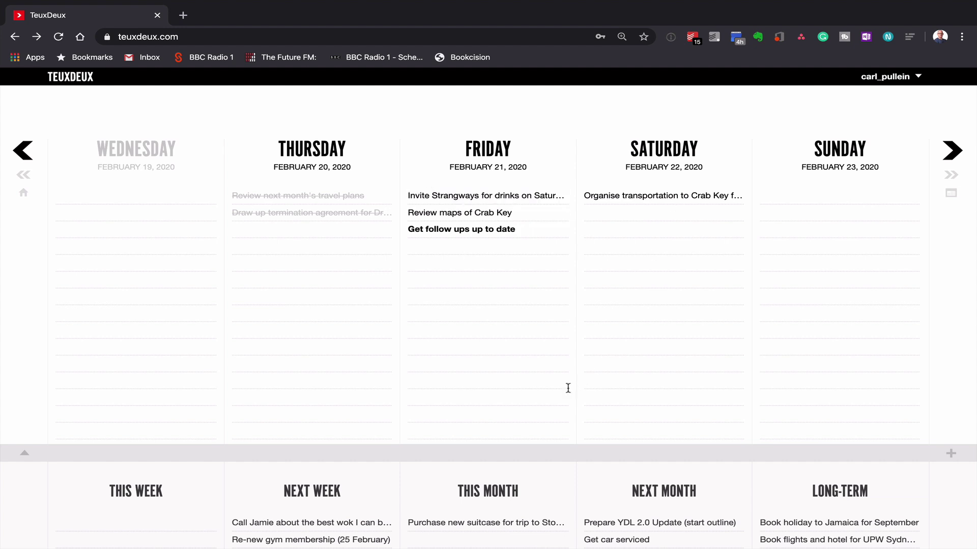
# Show the week of Feb 24, then schedule the wok call for Monday and the gym renewal for Tuesday
pyautogui.click(953, 154)
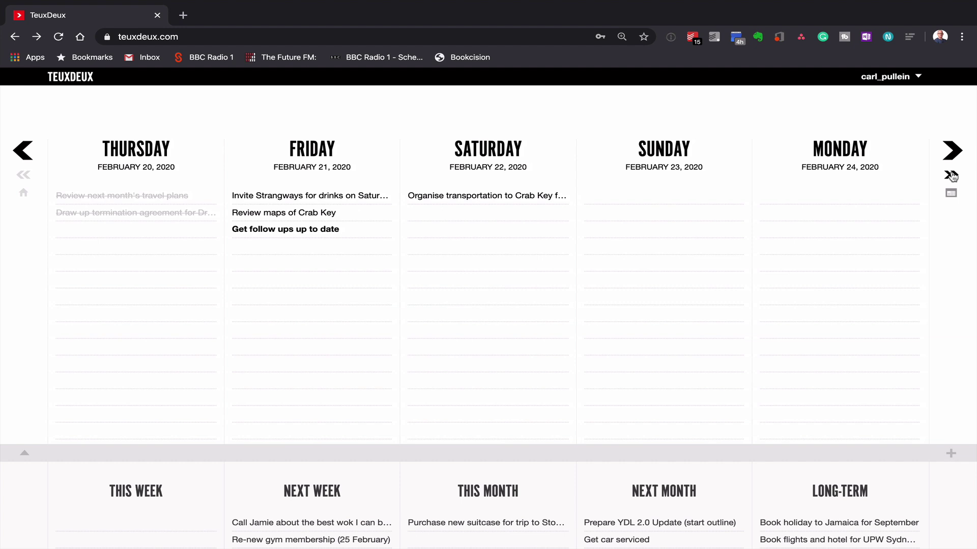
pyautogui.click(951, 175)
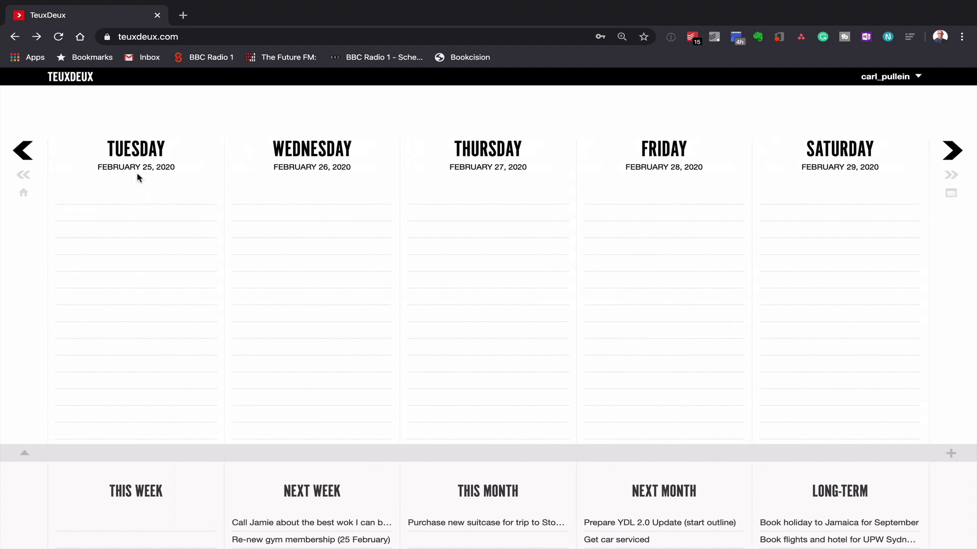
pyautogui.click(22, 151)
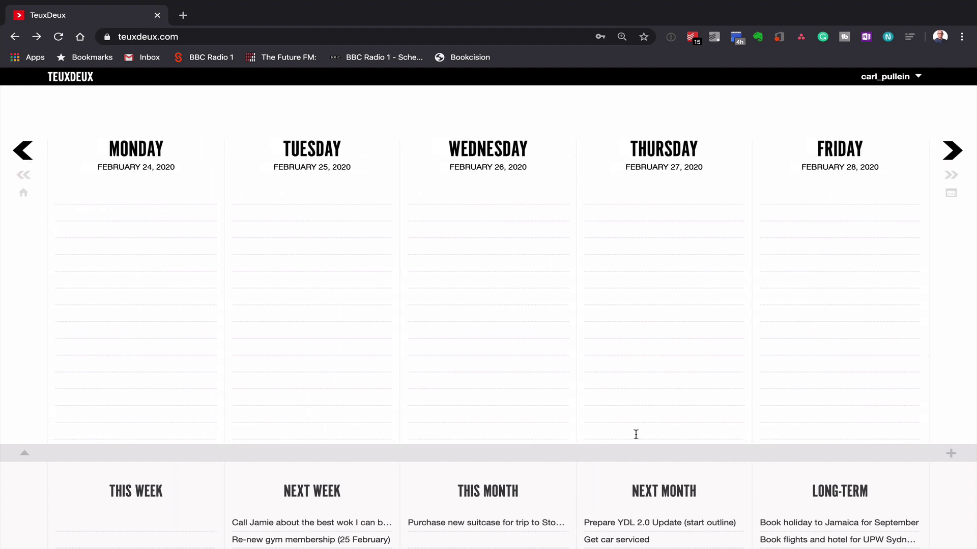
pyautogui.scroll(-2, 636, 434)
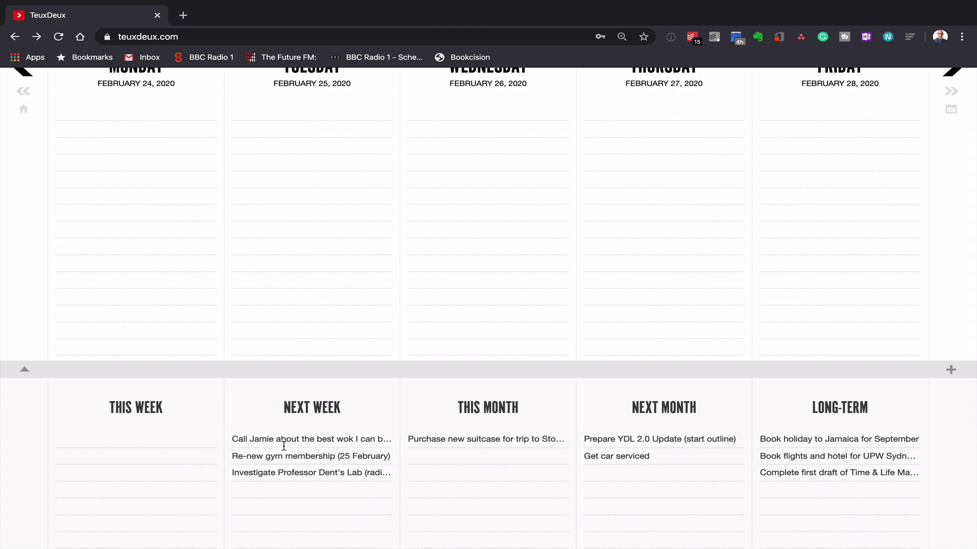
pyautogui.moveTo(284, 441); pyautogui.dragTo(148, 216)
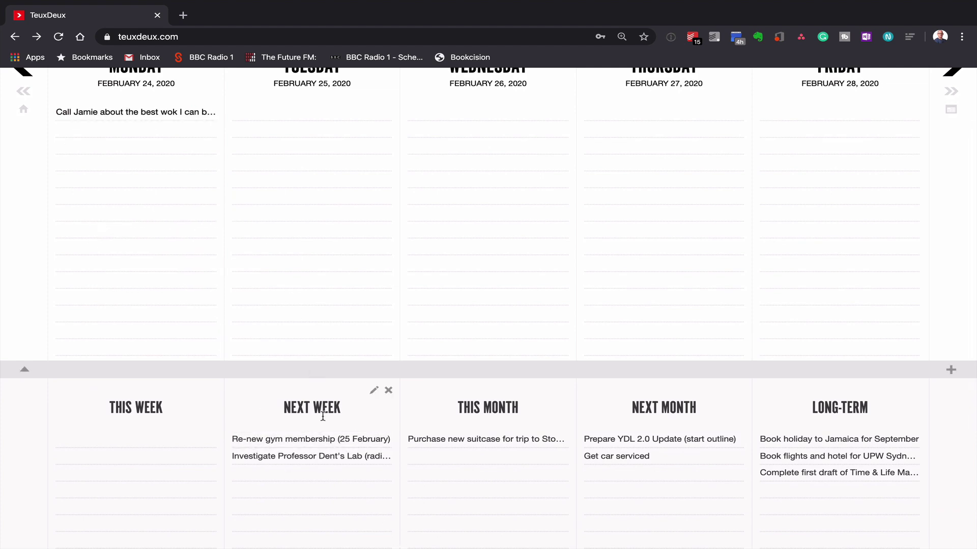
pyautogui.scroll(1, 327, 267)
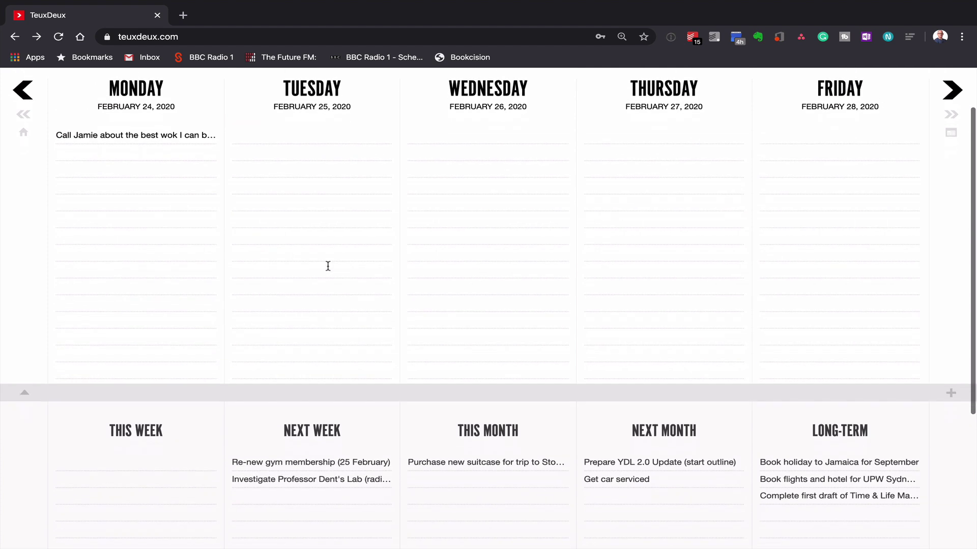
pyautogui.moveTo(293, 463)
pyautogui.mouseDown()
pyautogui.moveTo(301, 371)
pyautogui.moveTo(287, 229)
pyautogui.moveTo(353, 150)
pyautogui.mouseUp()
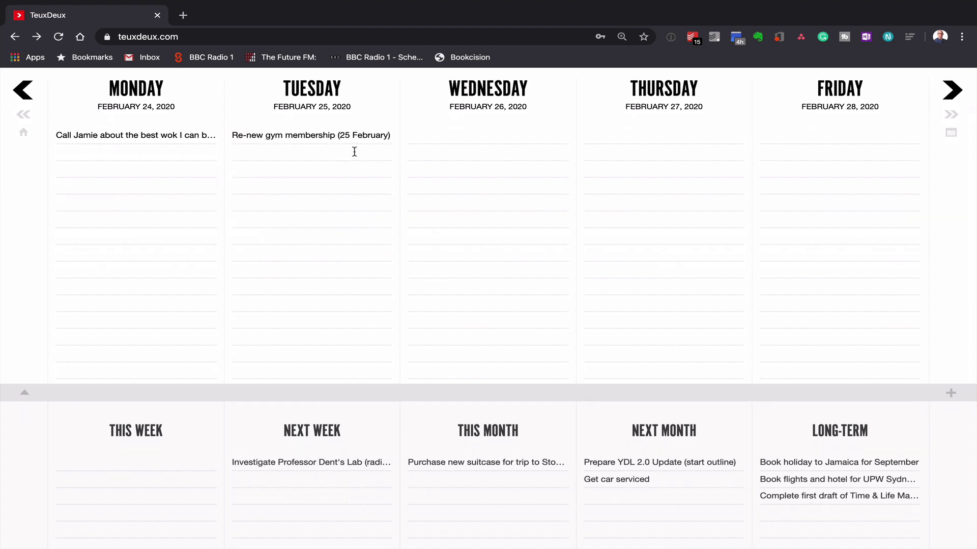
# Wrap 'Re-new gym membership (25 February)' in double asterisks so it shows bold
pyautogui.click(387, 138)
pyautogui.press('Left')
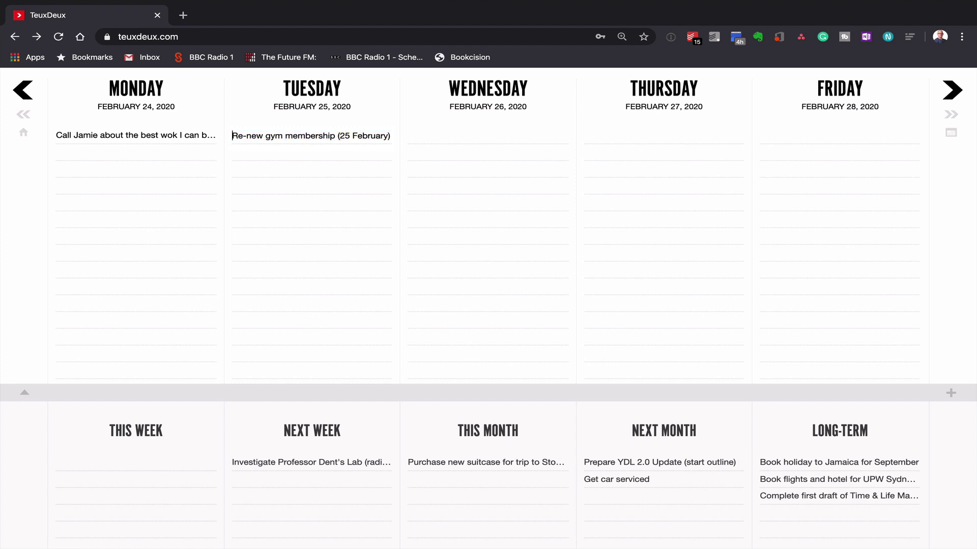
pyautogui.write('**')
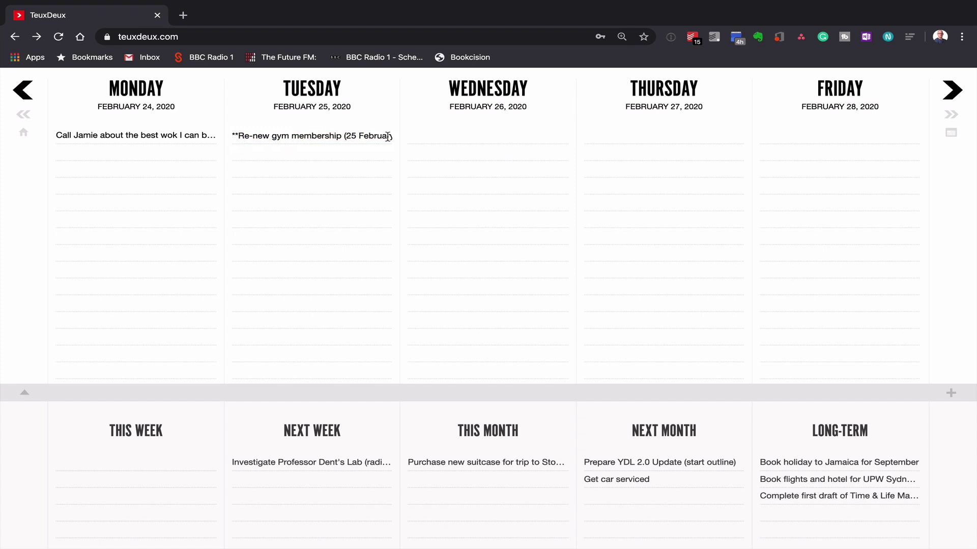
pyautogui.press('End')
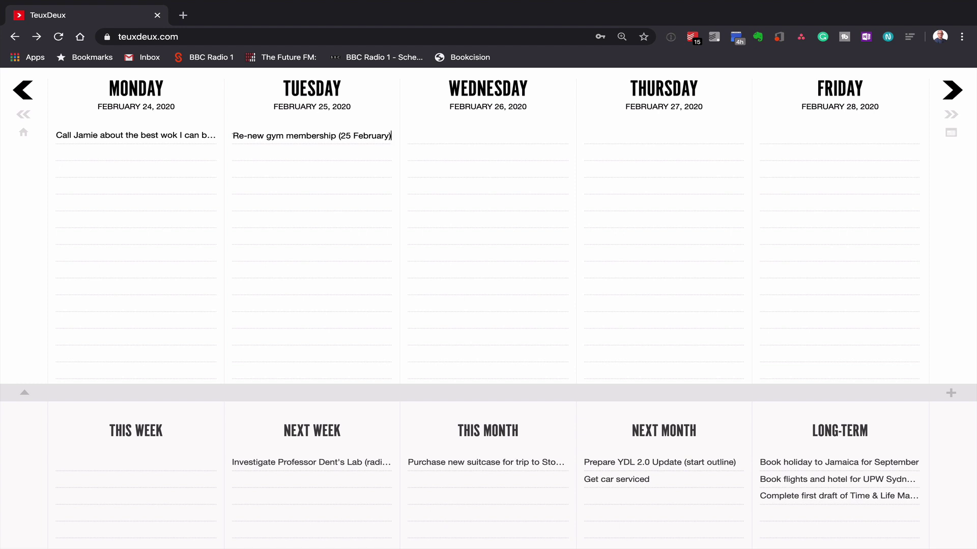
pyautogui.write('**')
pyautogui.press('Return')
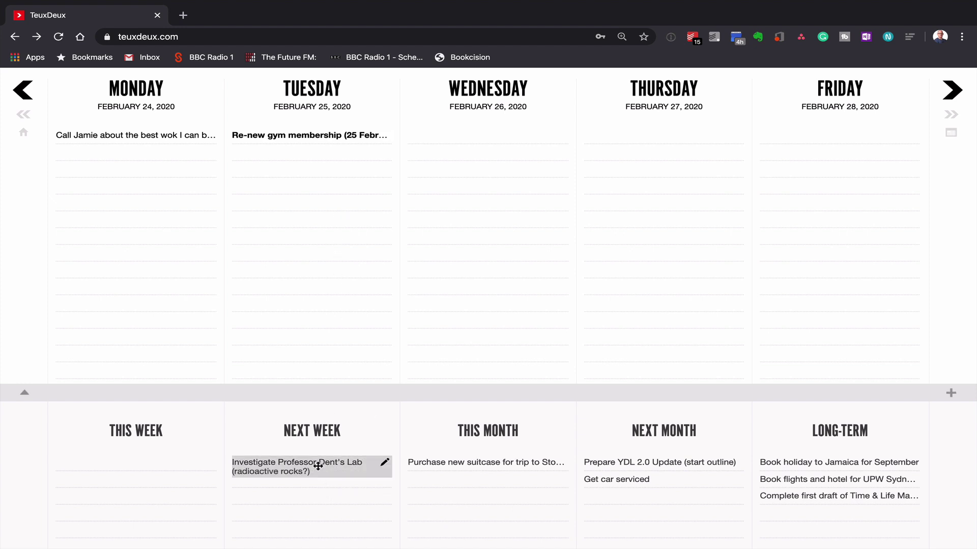
# Drag 'Investigate Professor Dent's Lab' from Next Week onto Wednesday, February 26
pyautogui.moveTo(316, 464); pyautogui.dragTo(454, 219)
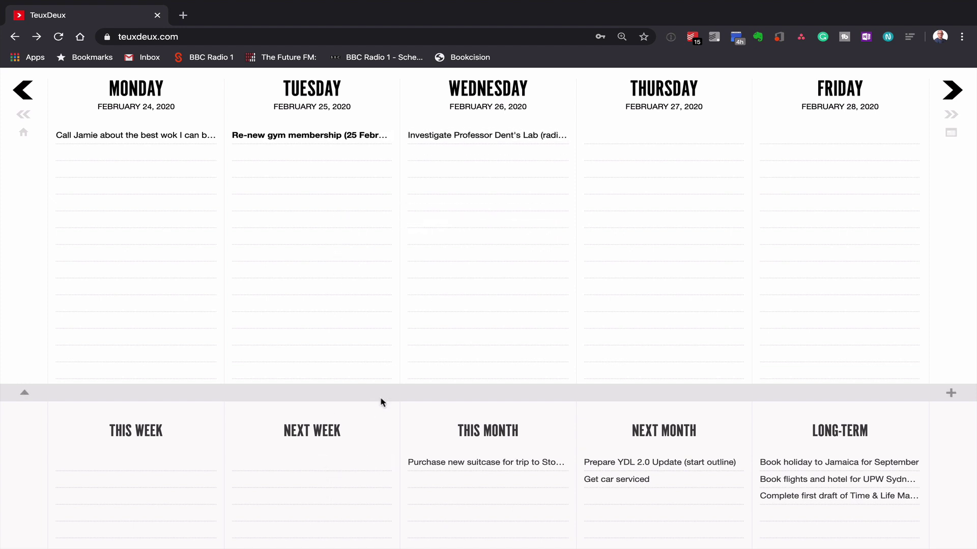
pyautogui.scroll(2, 298, 491)
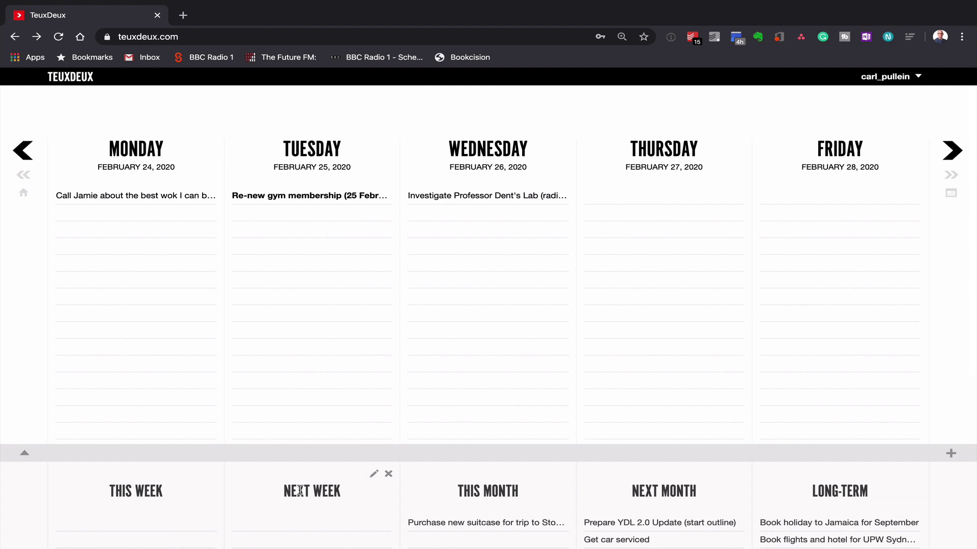
pyautogui.scroll(-4, 300, 490)
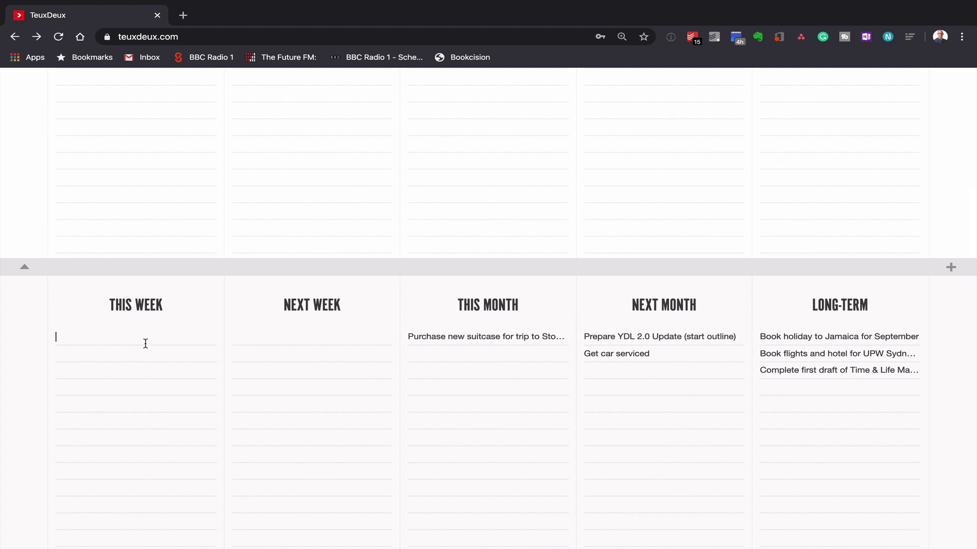
pyautogui.scroll(3, 145, 344)
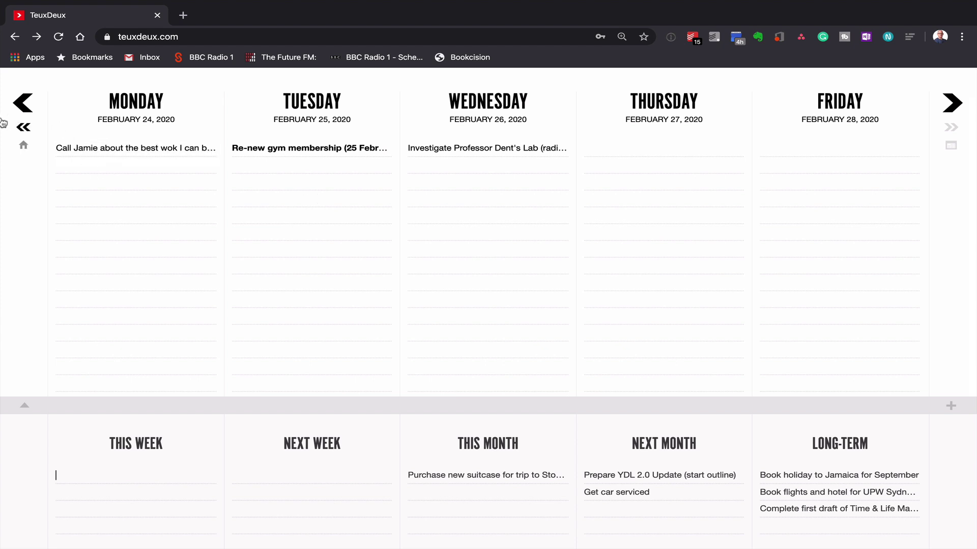
# Jump the board back to the current days, Wednesday 19 through Sunday 23 February
pyautogui.click(18, 125)
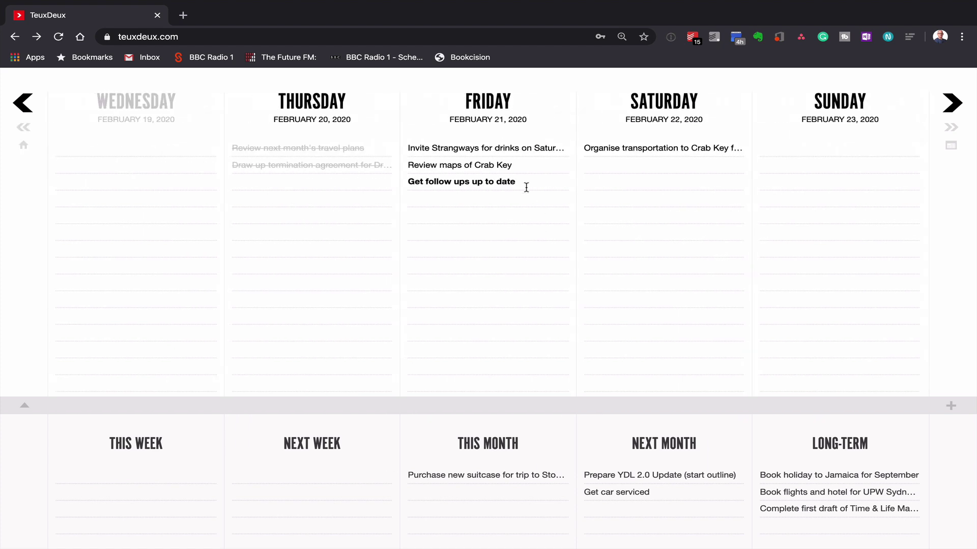